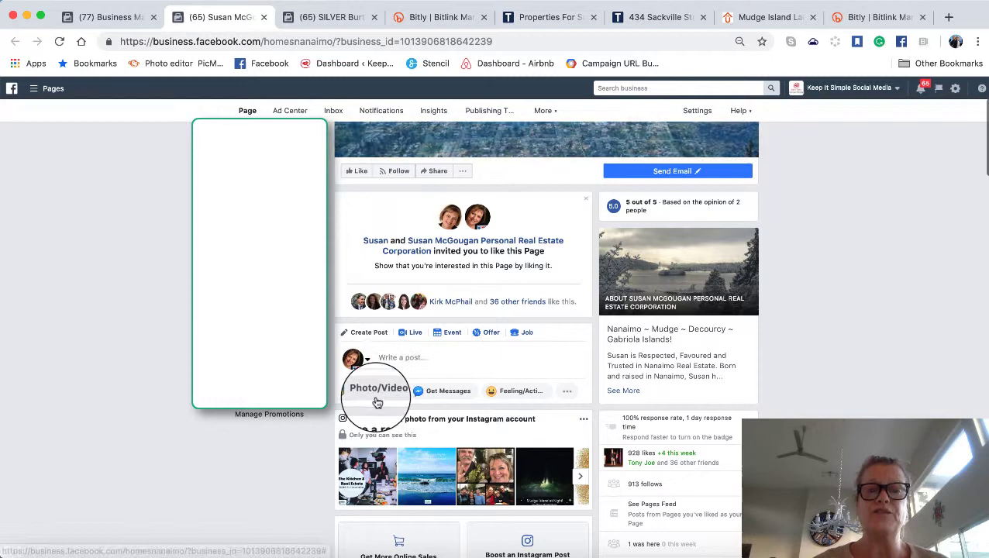
- Expand the new post's photo/video choices: upload, album, carousel, slideshow
left_click(374, 399)
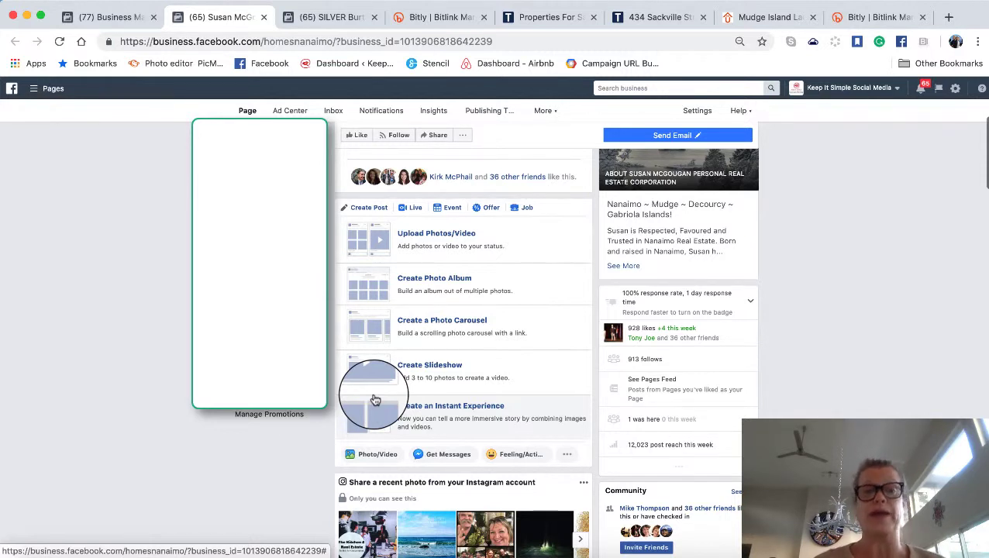
- Upload the five lot screenshots from the Desktop into the photo post
left_click(439, 243)
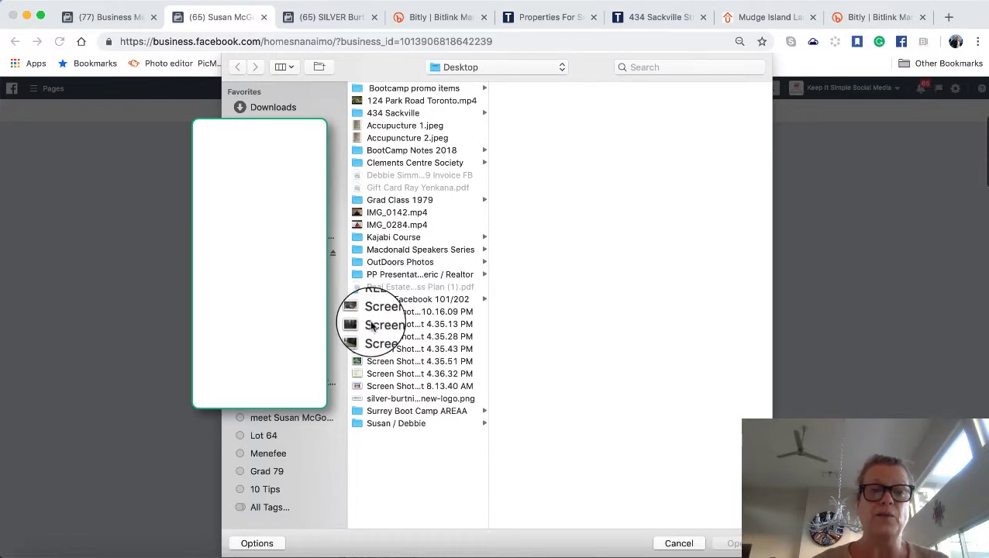
left_click(366, 324)
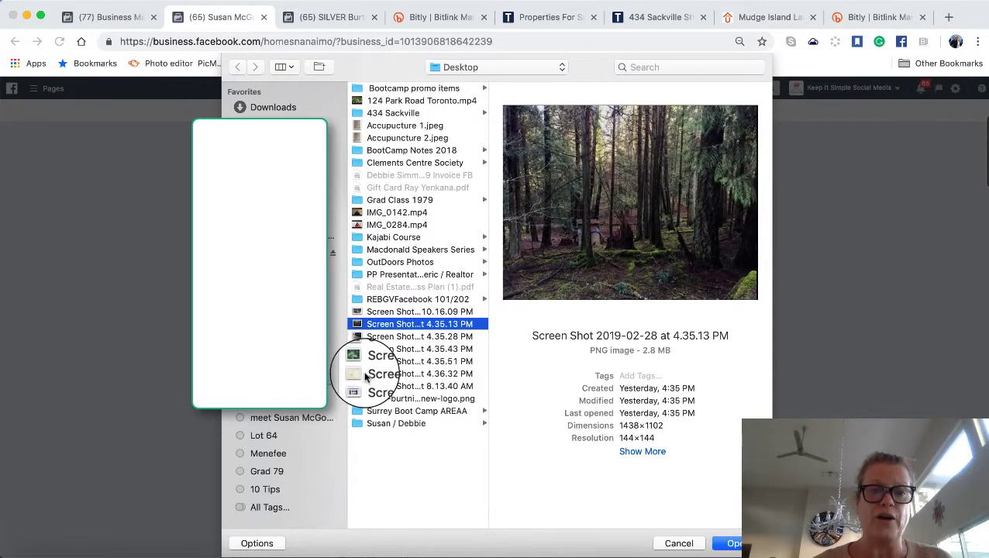
left_click(366, 374, "shift")
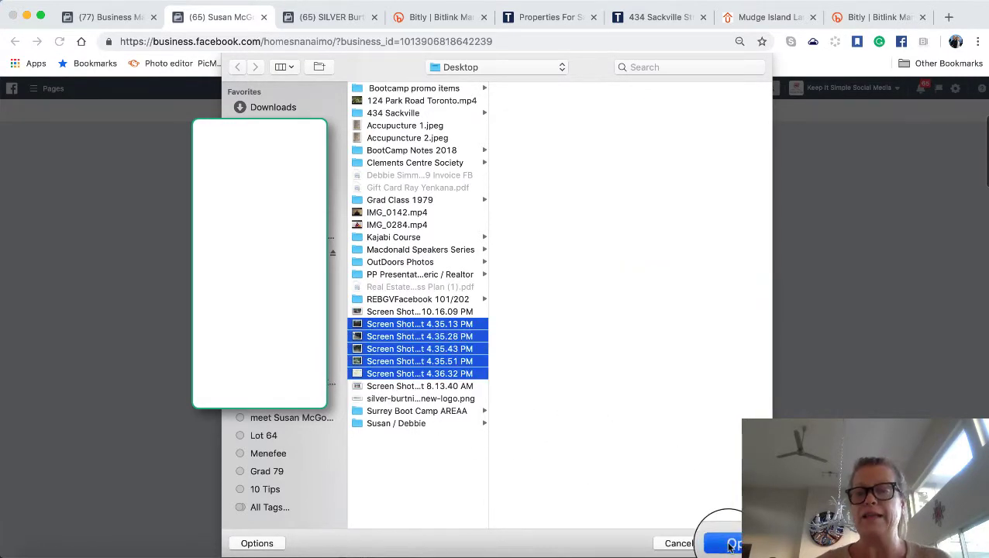
left_click(728, 545)
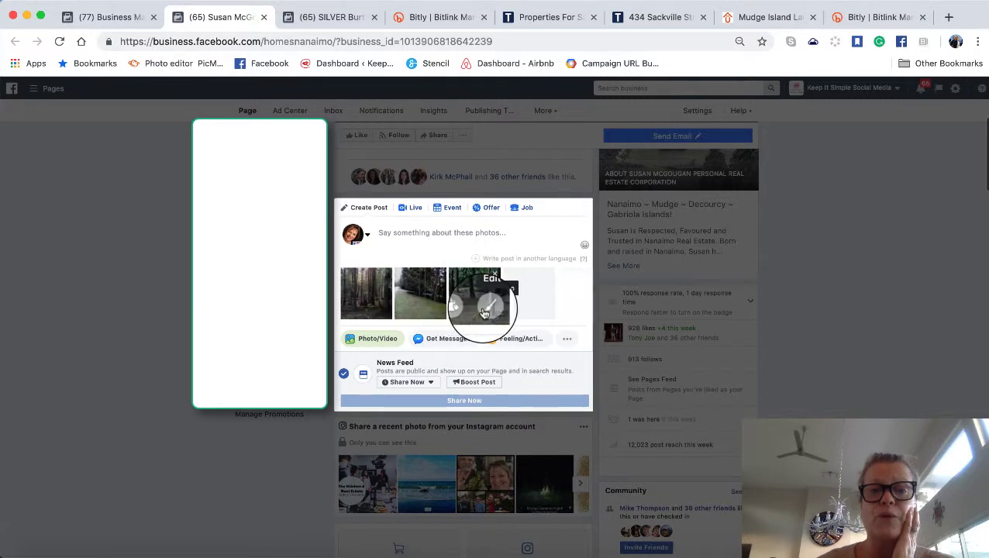
- Reorder the uploaded photos so the street-sign photo comes first and the map last
left_click_drag(511, 300, 353, 293)
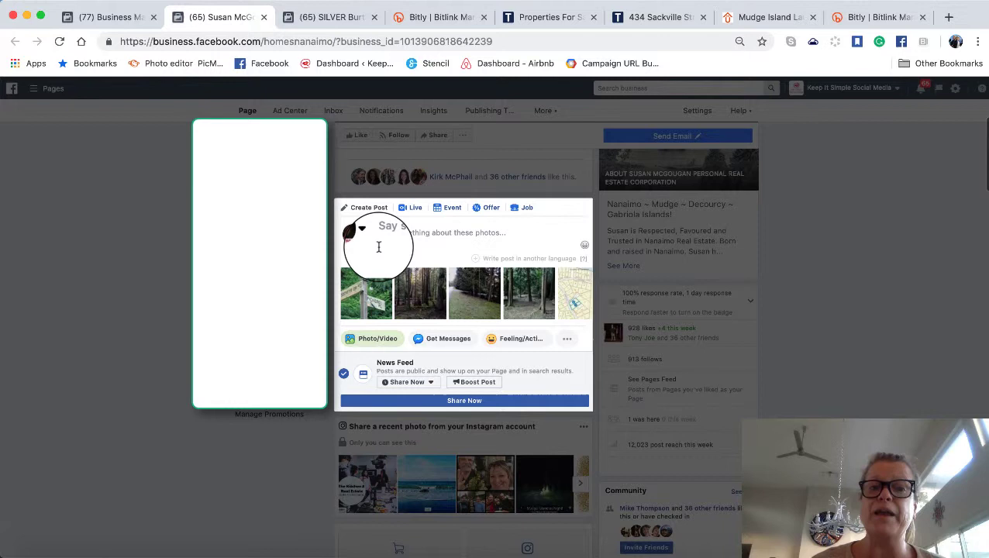
- Paste the LOT 85 SOCKEYE DRIVE listing text with $59,000 price and 0.69-acre details
left_click(382, 233)
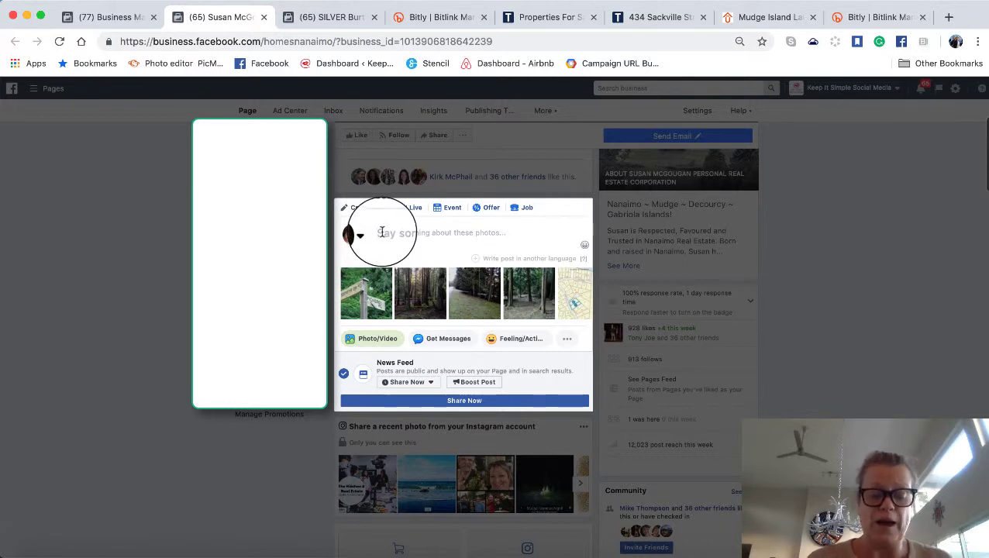
key("ctrl+v")
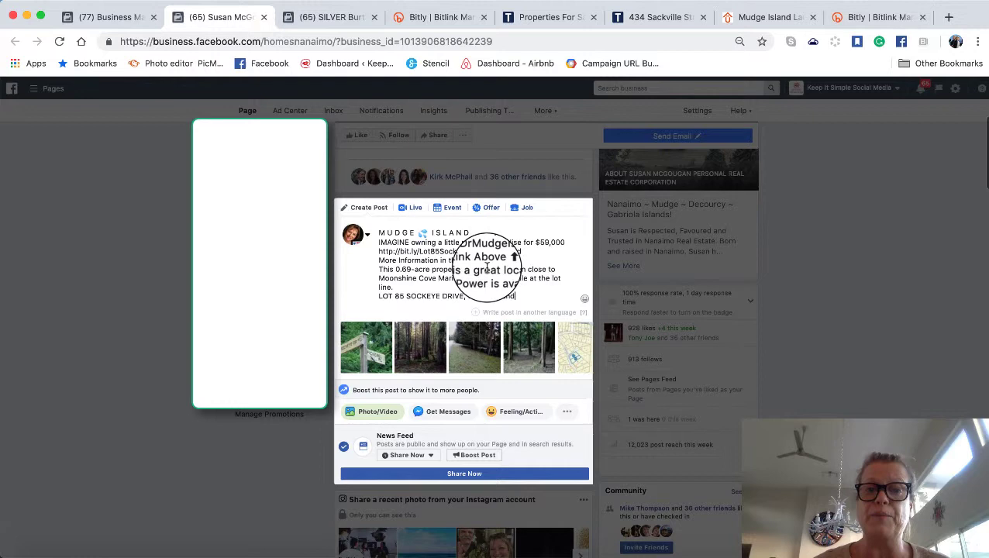
- Copy the phone and Nanaimo Real Estate Solutions signature from an older post
scroll(500, 306, "down", 5)
scroll(497, 310, "down", 5)
left_click(497, 310)
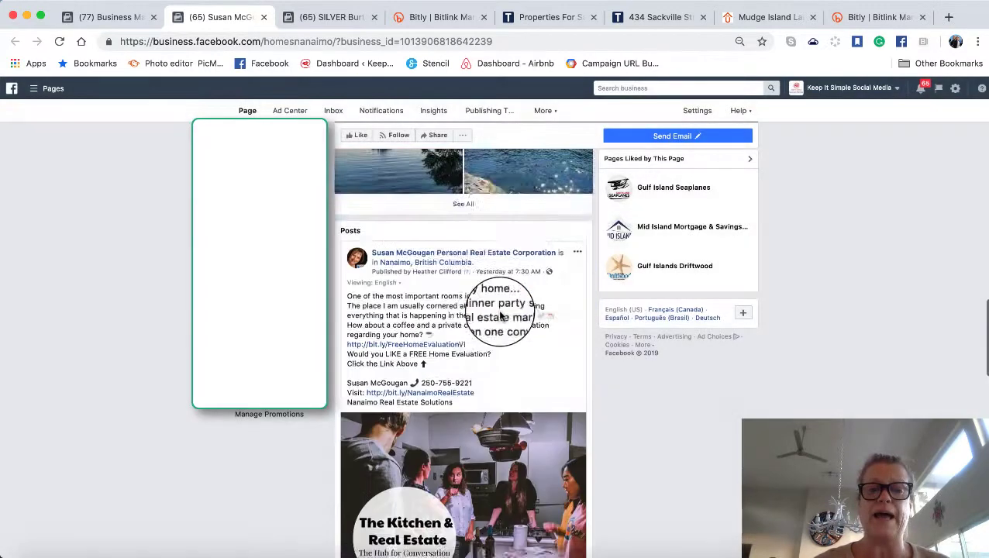
mouse_move(457, 322)
left_mouse_down()
mouse_move(353, 310)
mouse_move(349, 298)
left_mouse_up()
key("ctrl+c")
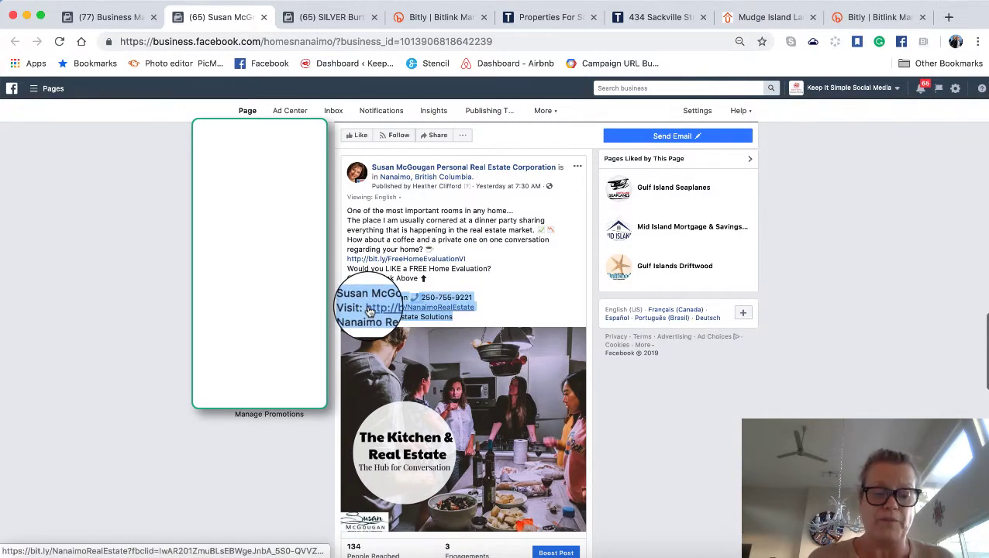
scroll(369, 310, "up", 5)
scroll(370, 310, "up", 4)
scroll(369, 309, "up", 2)
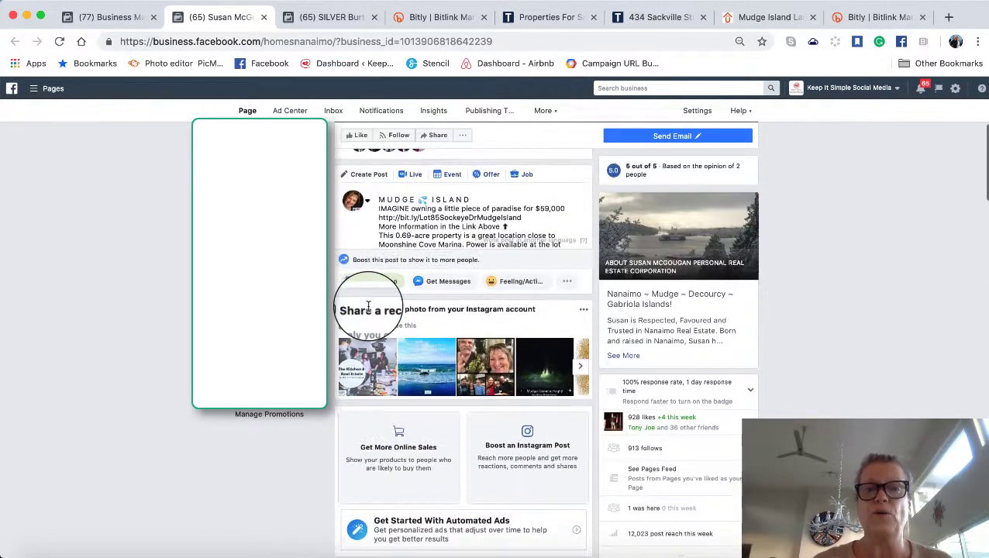
scroll(370, 310, "up", 2)
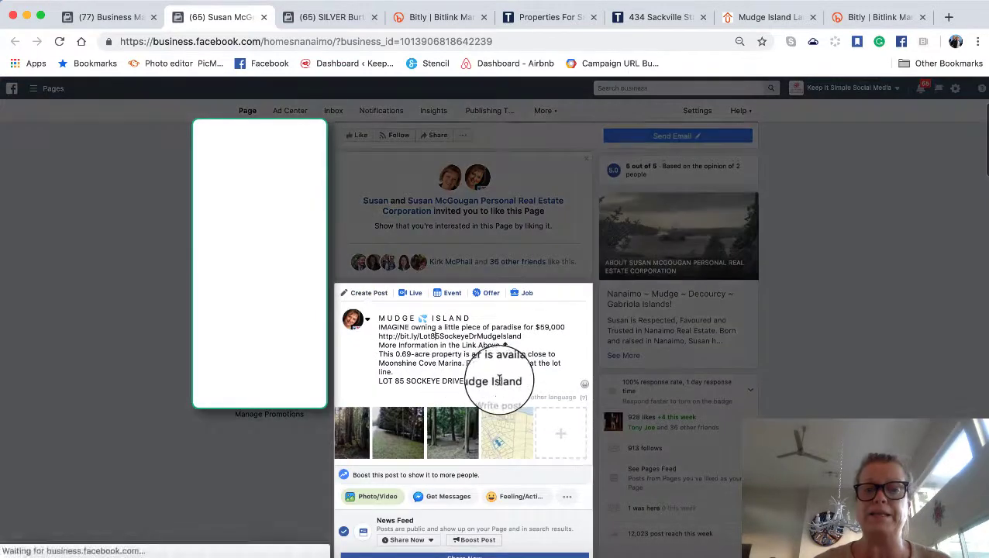
- Paste the signature below the address, removing the Visit link line and blank line
key("Return")
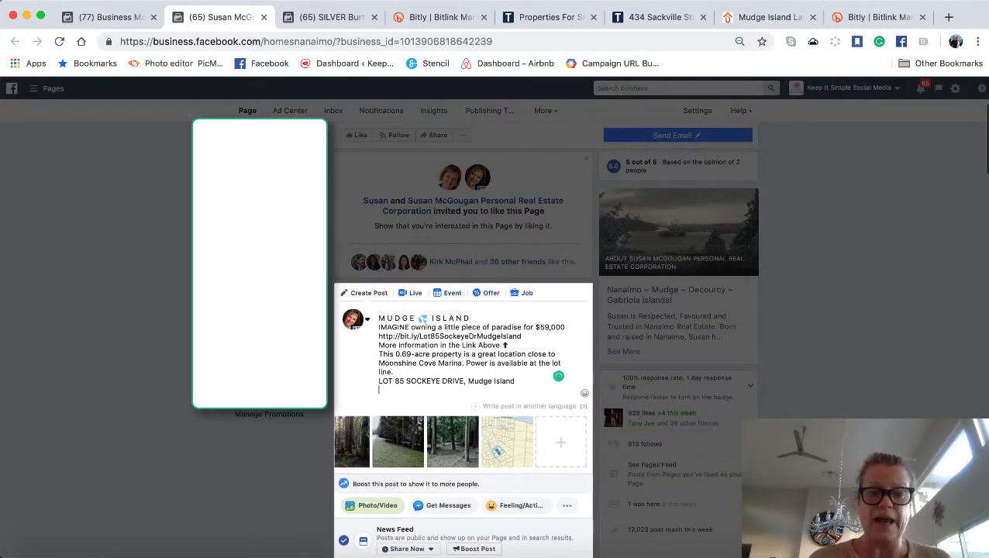
key("Return")
key("ctrl+v")
scroll(465, 349, "down", 1)
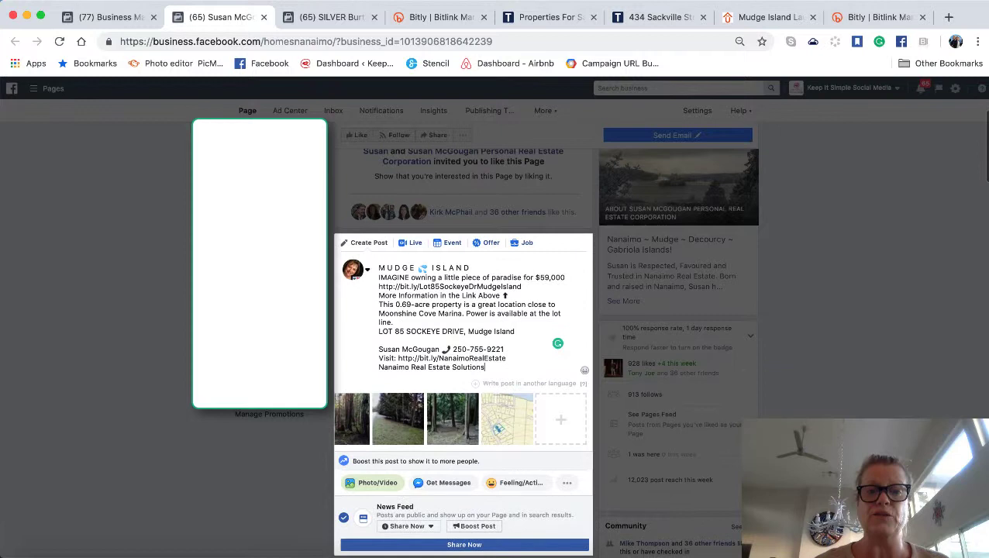
left_click_drag(510, 358, 368, 361)
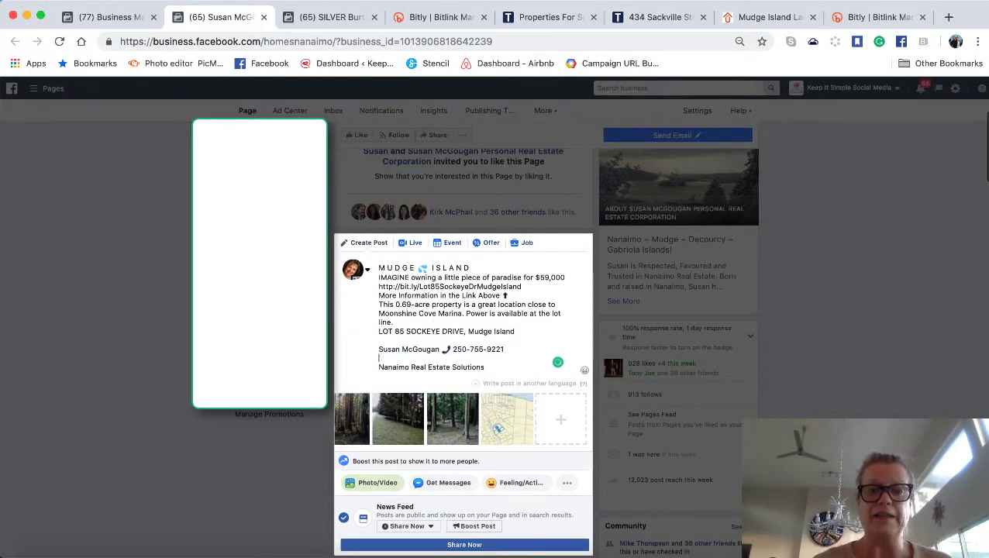
key("BackSpace")
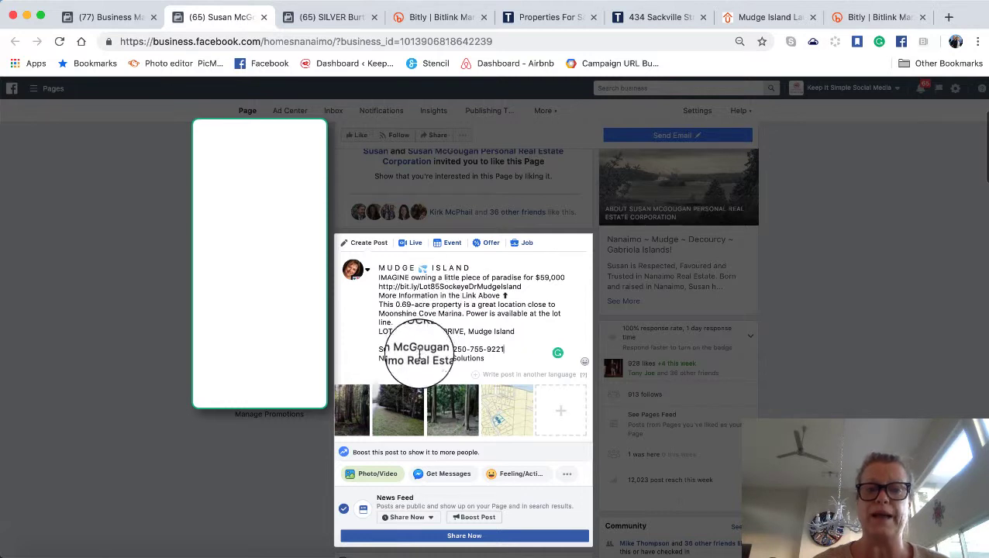
- Tag the post with a Nanaimo, British Columbia check-in location
left_click(568, 476)
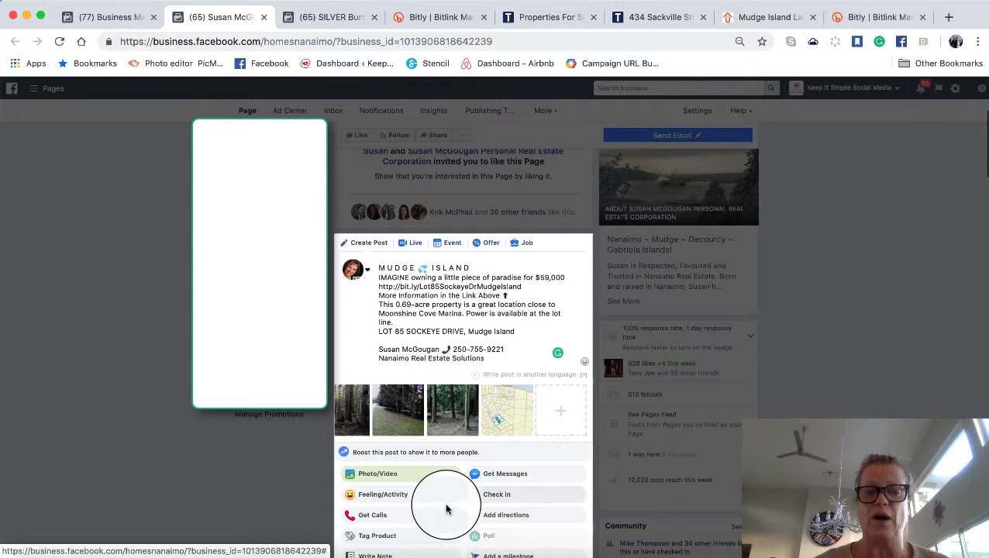
left_click(504, 498)
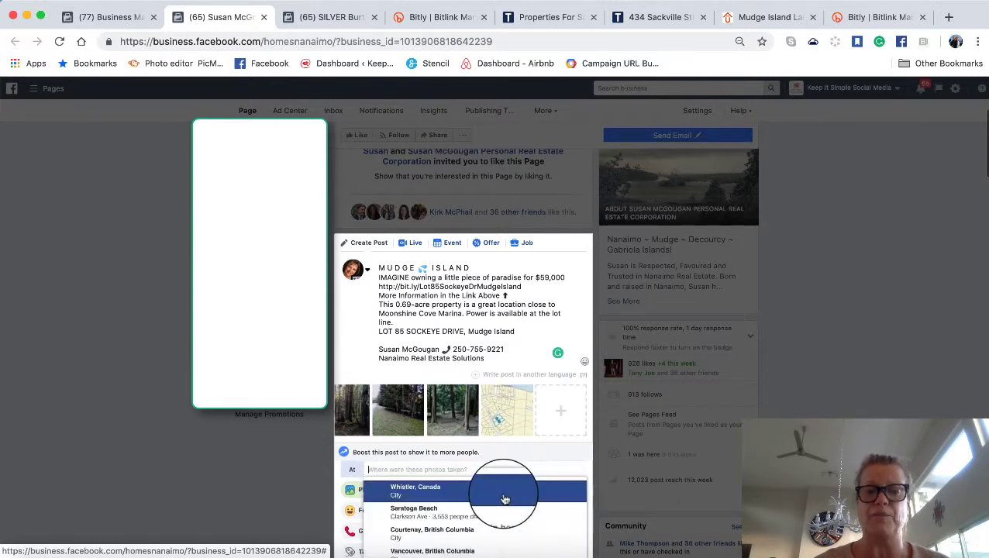
type("Nan")
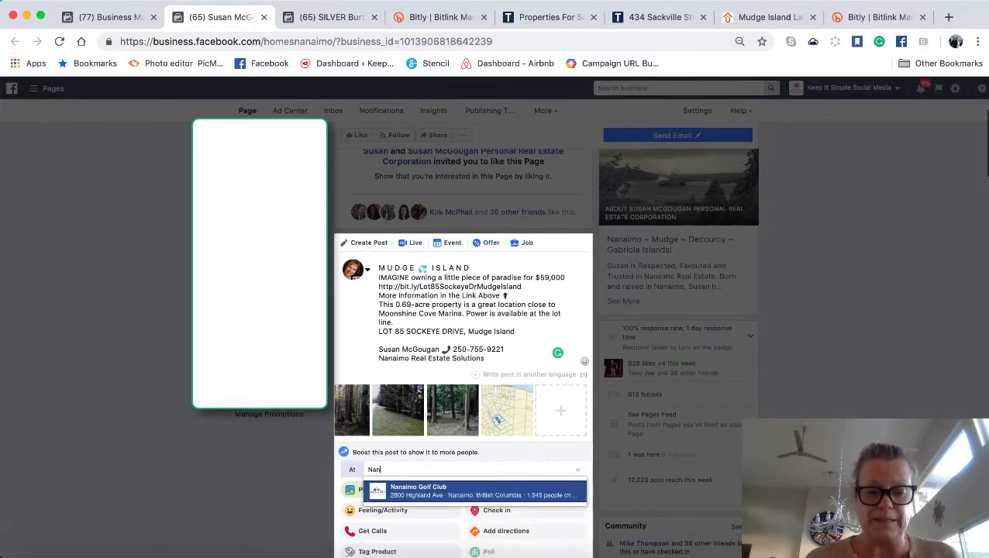
type("aimo")
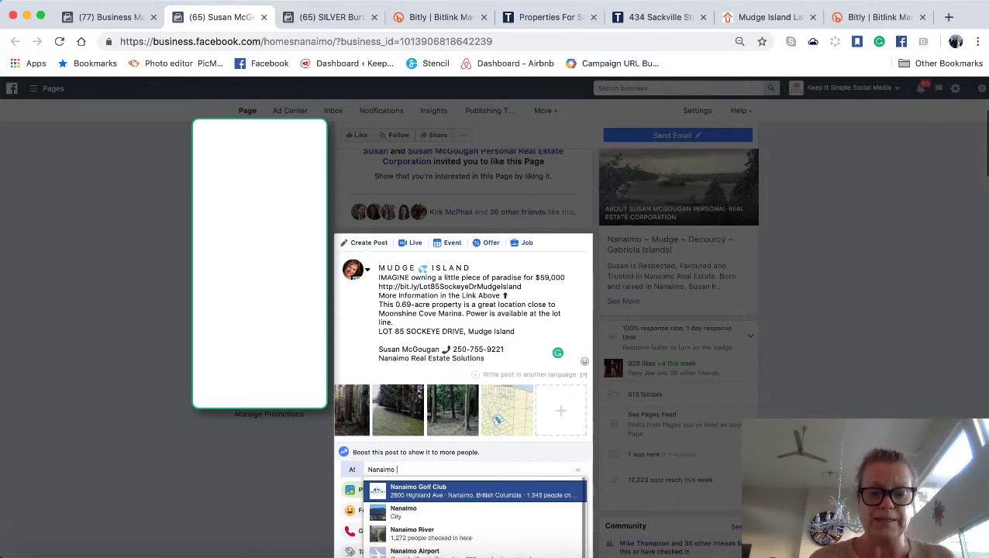
type(" br")
left_click(507, 496)
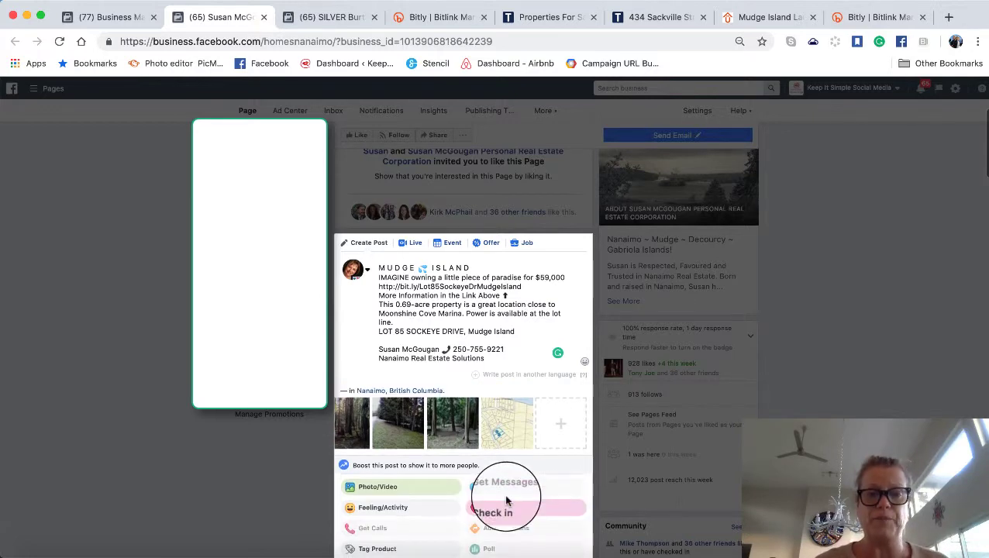
scroll(507, 500, "down", 3)
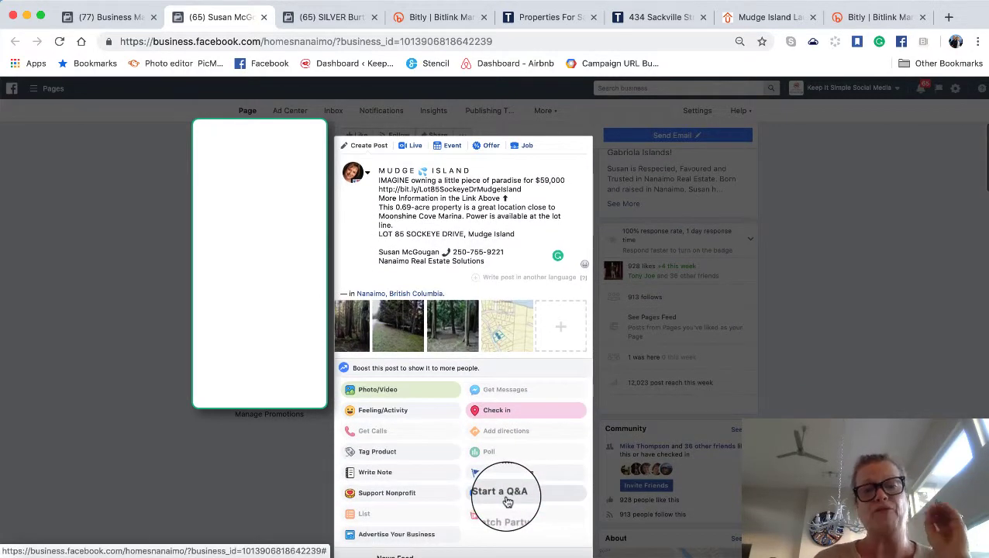
- Add a French-language version of the listing text beneath the English default
left_click(533, 279)
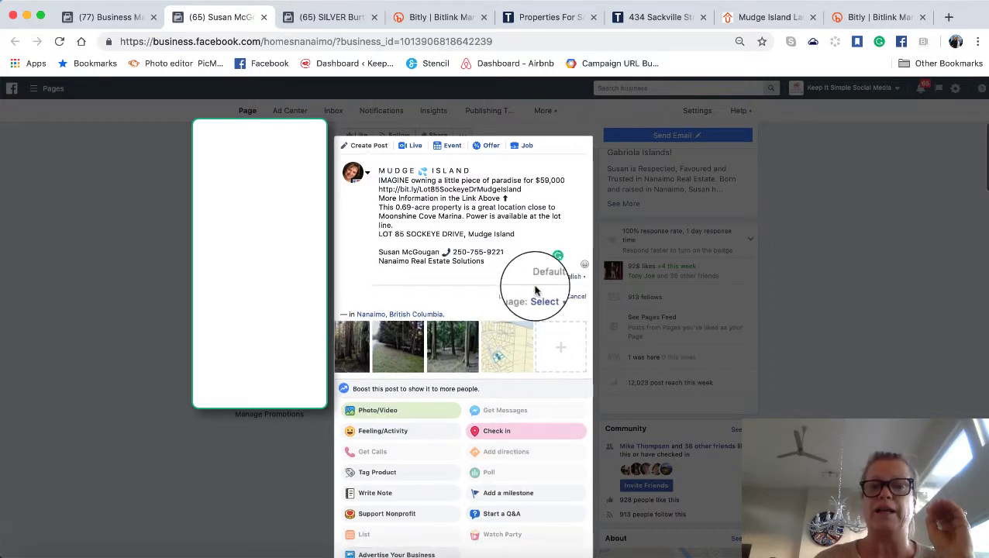
left_click(543, 299)
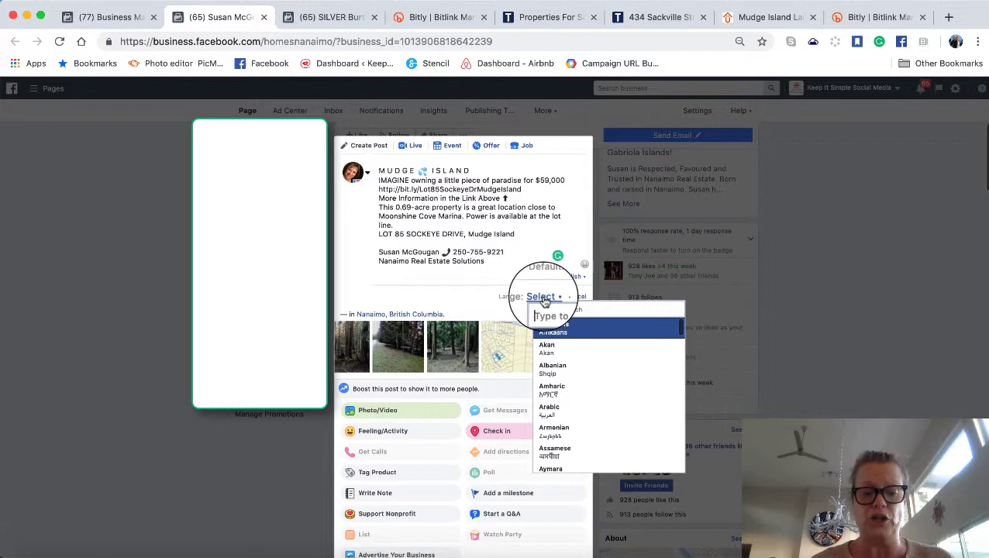
type("fren")
left_click(550, 324)
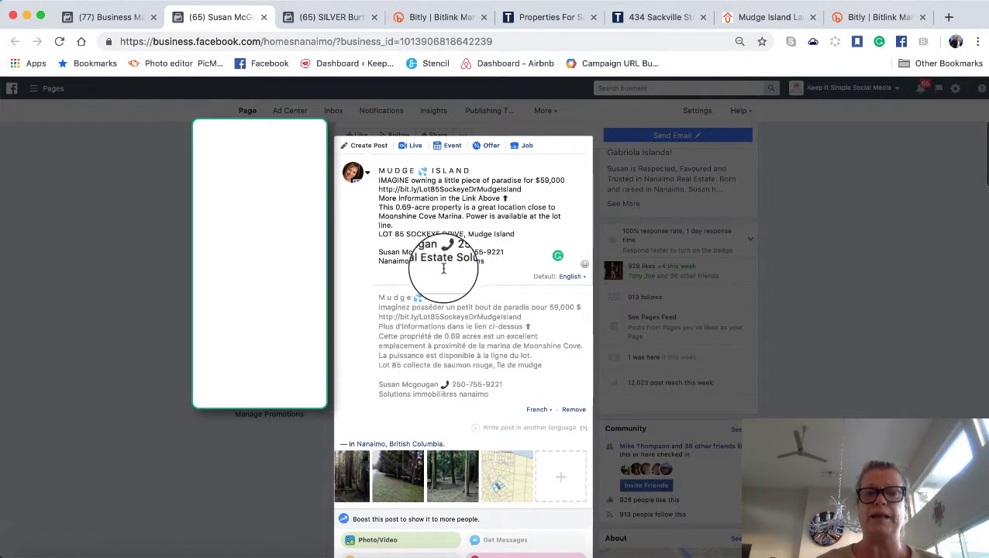
scroll(443, 268, "down", 5)
scroll(443, 267, "down", 1)
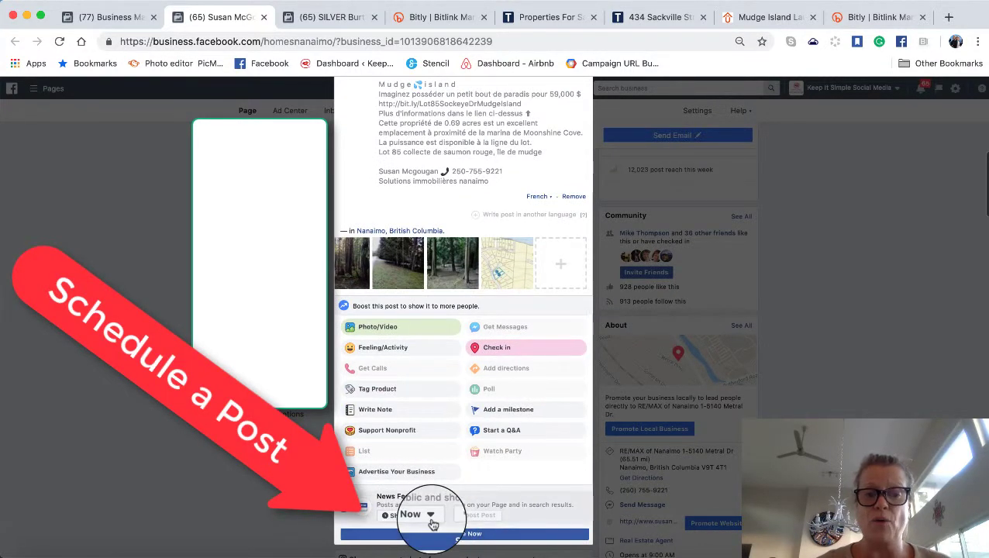
- Check the Schedule option, then publish the Mudge Island post immediately with Share Now
left_click(438, 535)
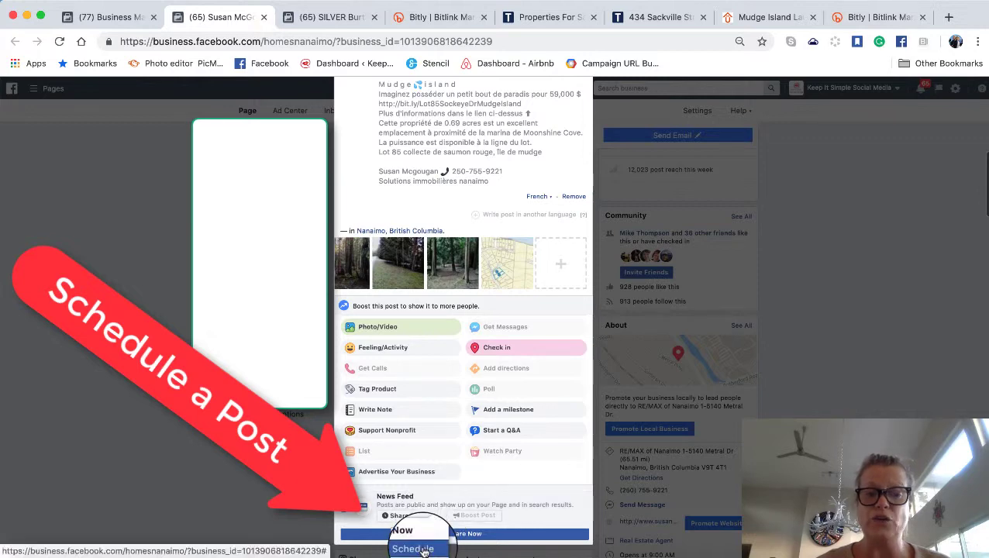
left_click(469, 534)
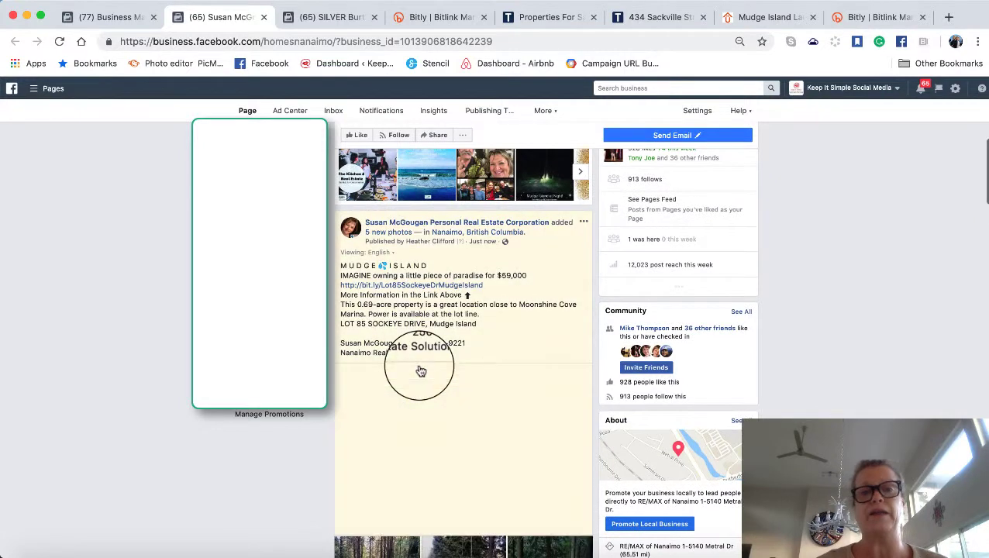
scroll(420, 371, "down", 3)
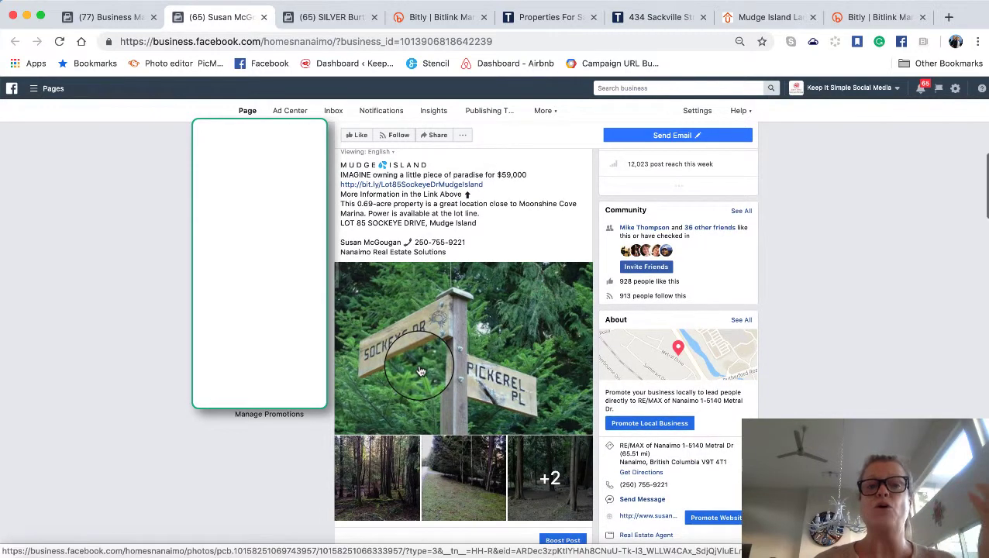
- Copy the published post's listing text and open its Sockeye Dr sign photo full-size
scroll(420, 371, "up", 1)
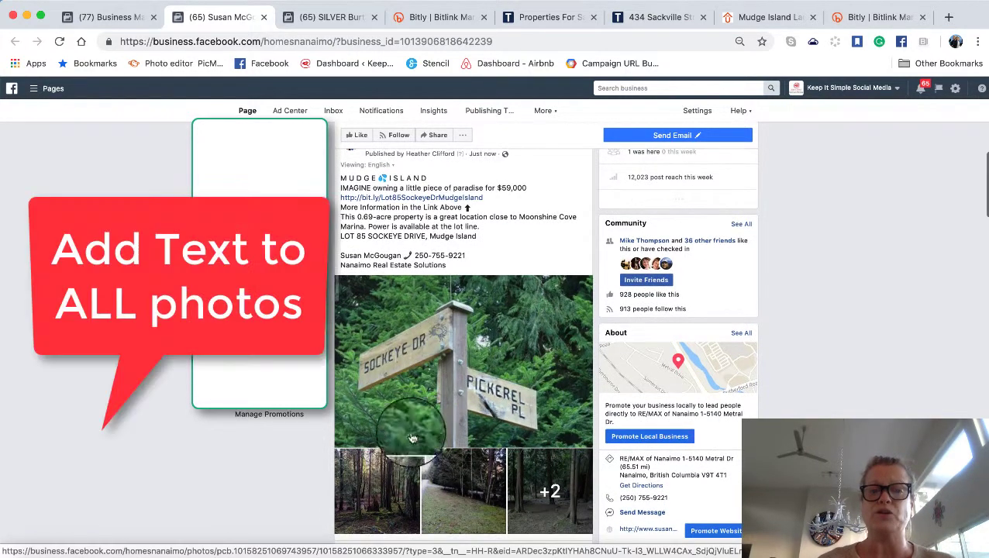
scroll(502, 349, "up", 1)
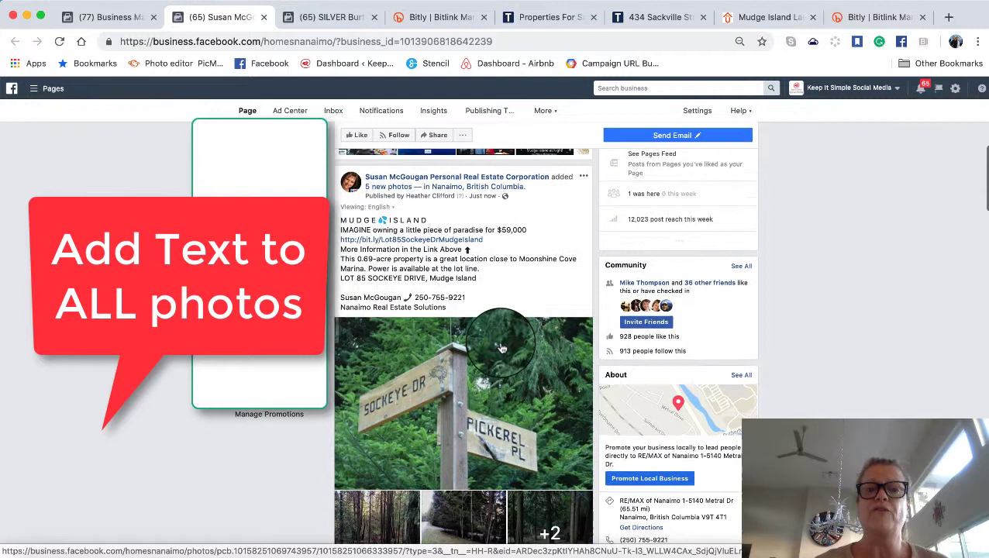
mouse_move(501, 349)
left_mouse_down()
mouse_move(332, 217)
mouse_move(341, 224)
left_mouse_up()
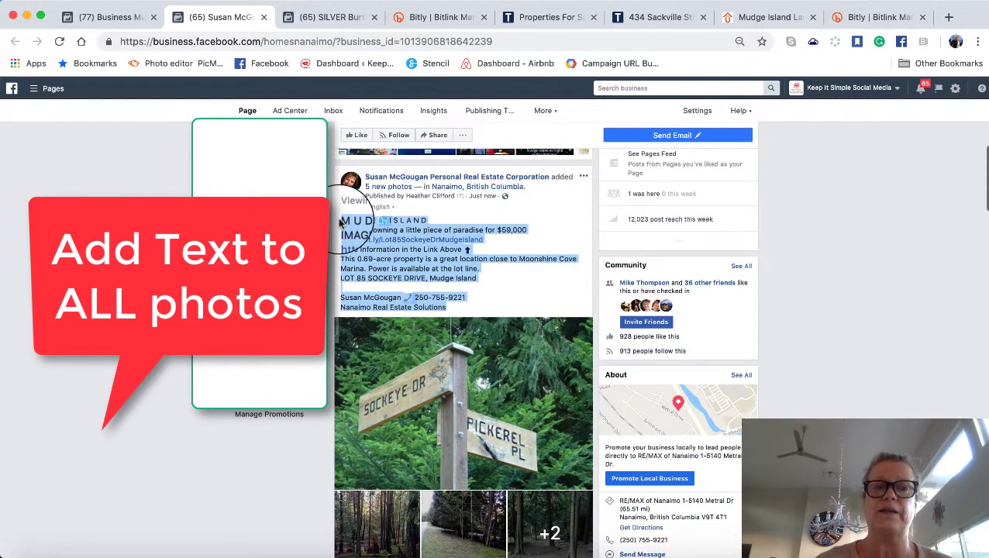
left_click(531, 407)
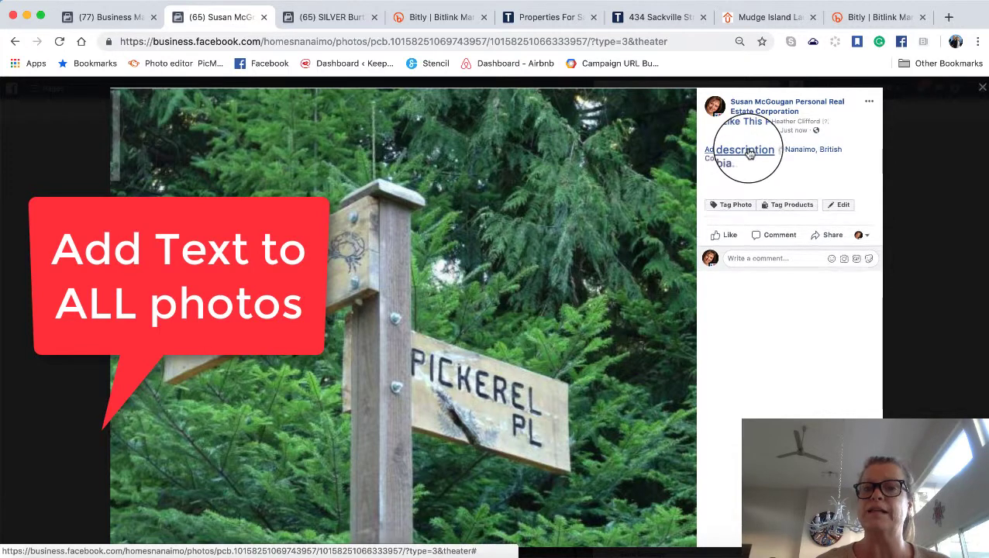
- Paste the listing text as the description on the sign and mossy forest photos
left_click(750, 152)
key("ctrl+v")
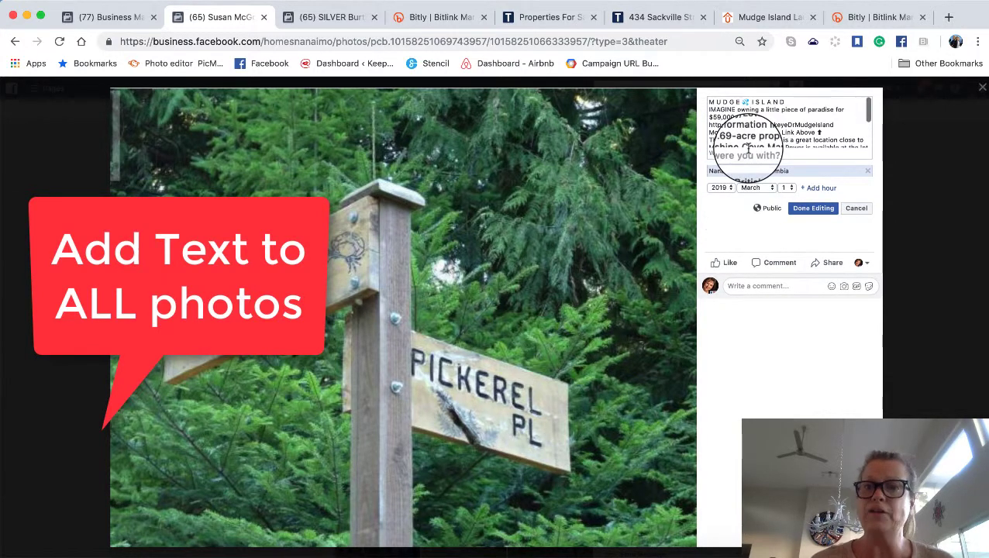
left_click(810, 209)
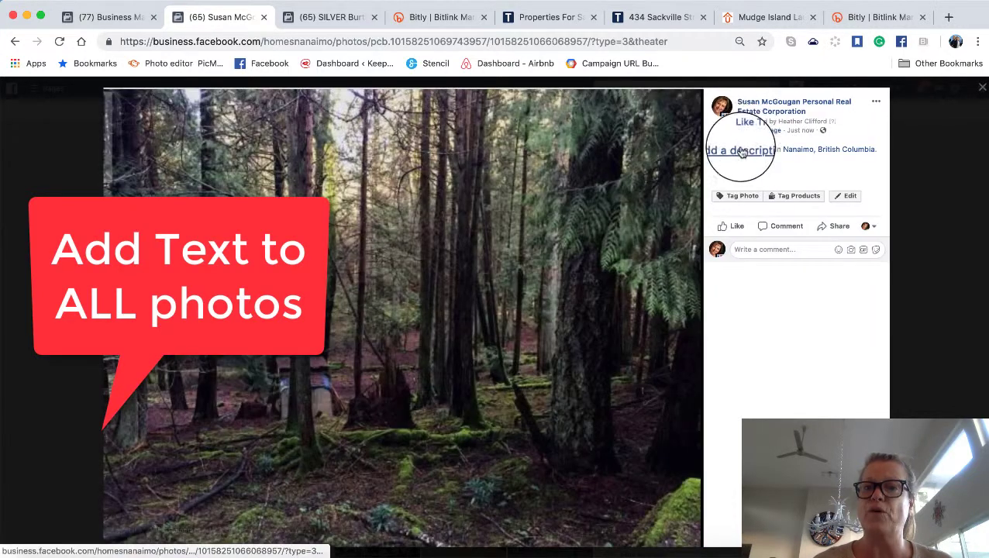
left_click(741, 152)
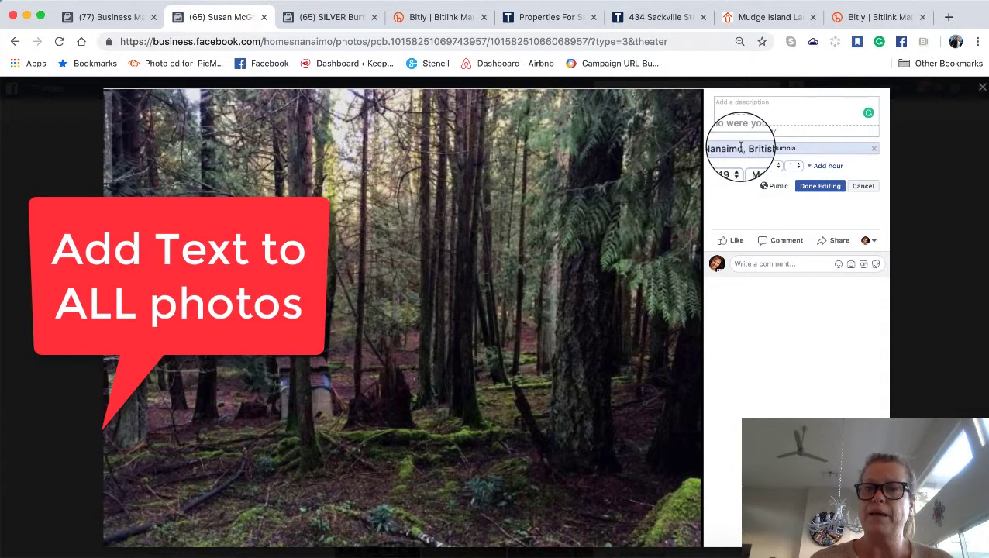
key("ctrl+v")
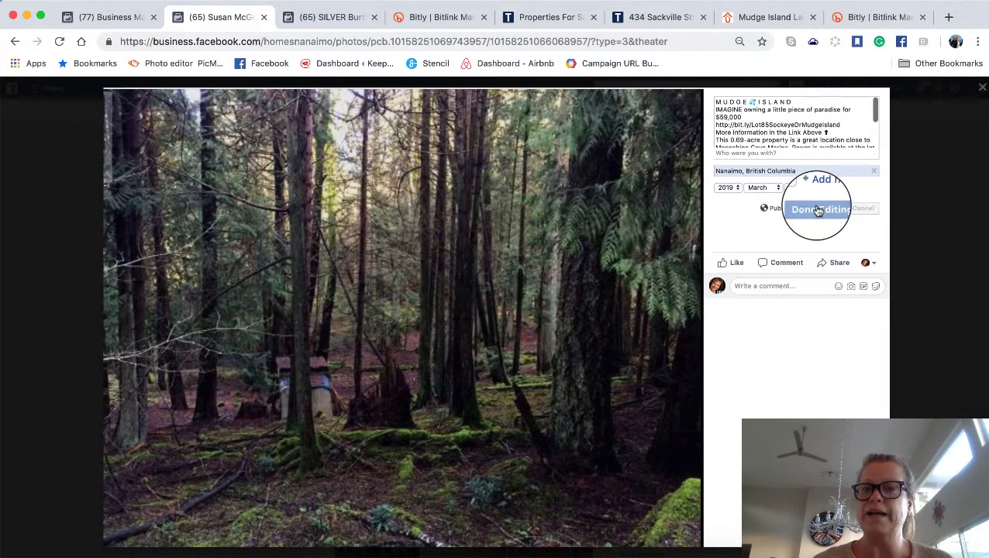
left_click(818, 211)
- Give the roadside and cedar grove photos the listing text as their descriptions
left_click(666, 297)
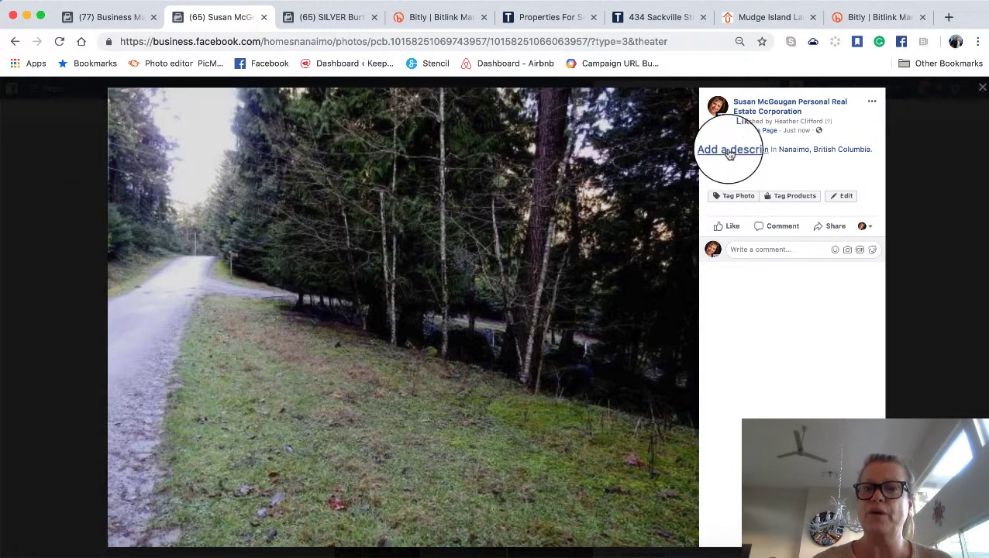
left_click(728, 152)
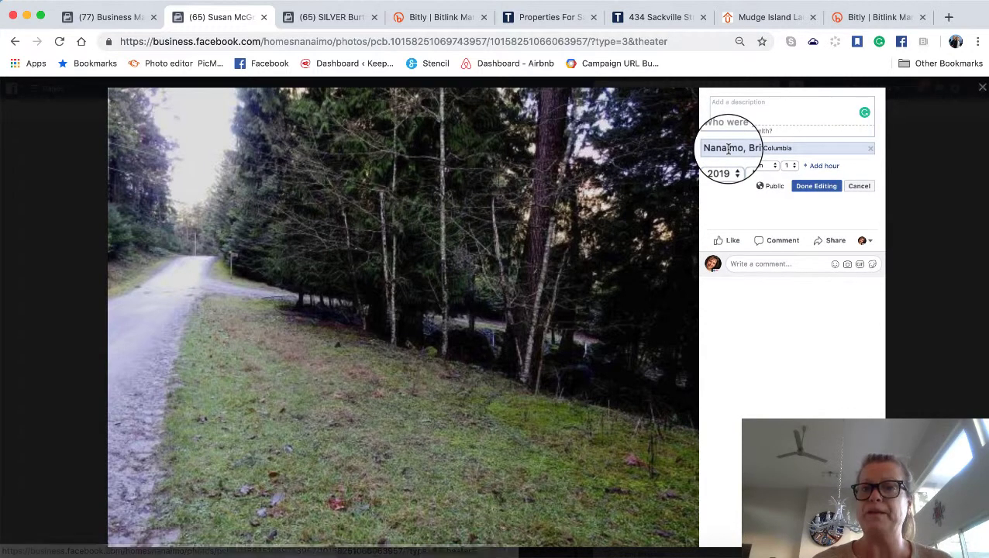
key("ctrl+v")
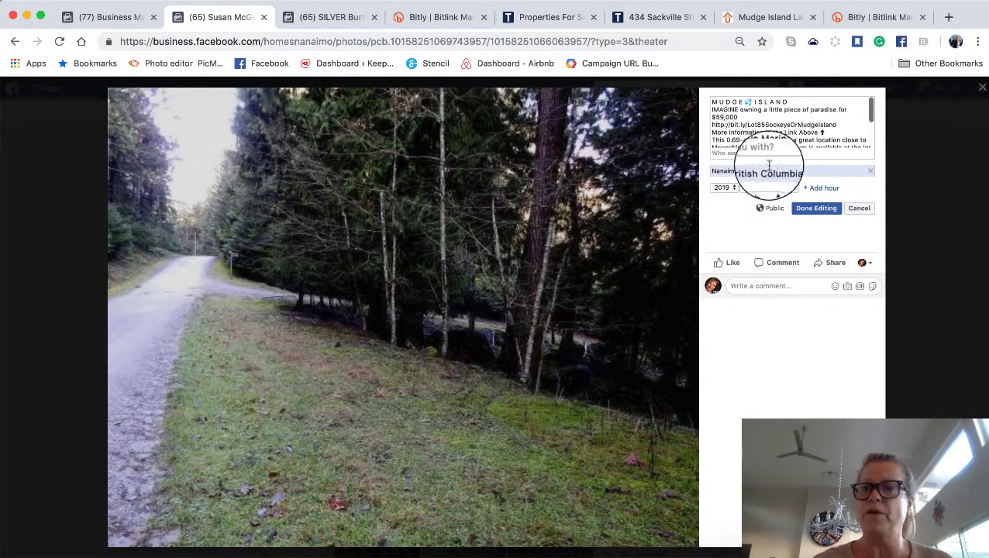
left_click(829, 209)
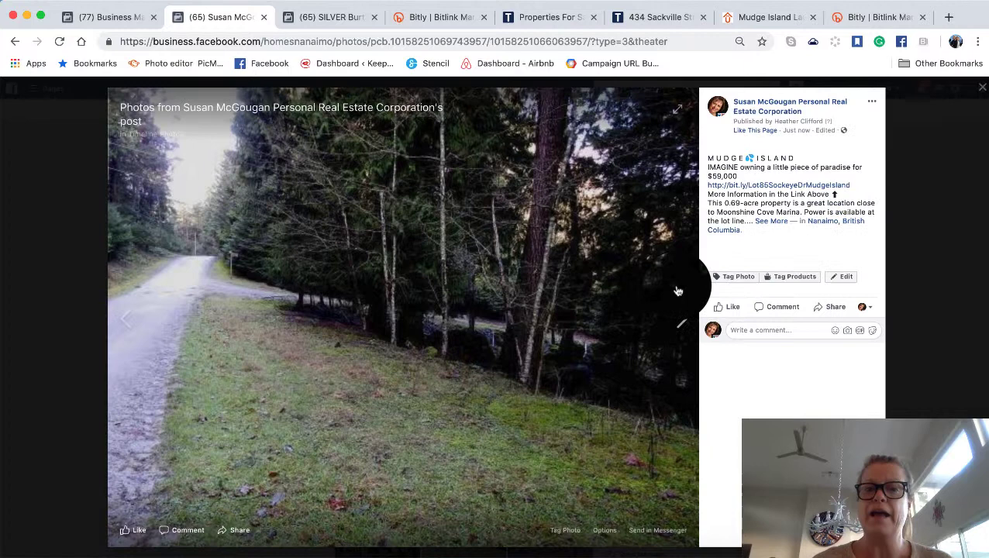
left_click(674, 289)
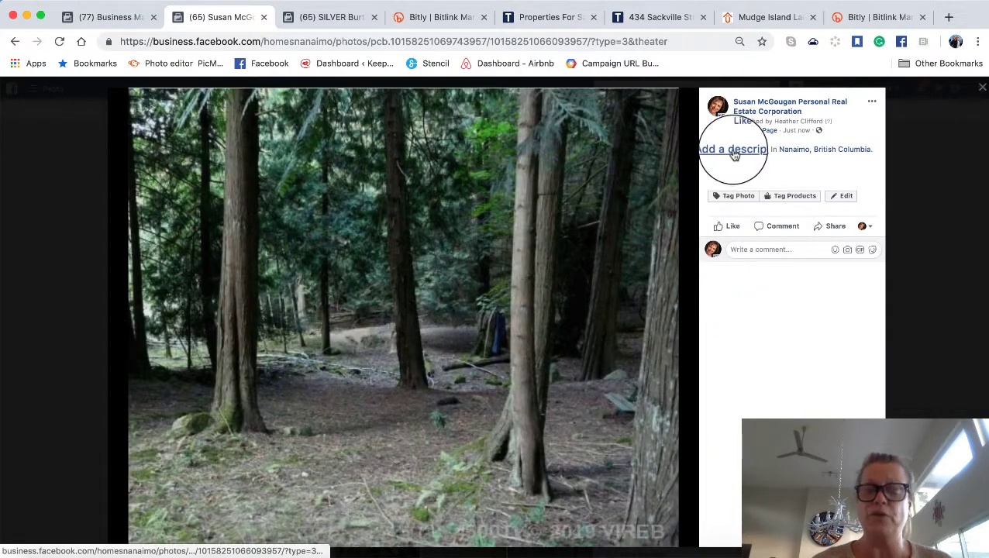
left_click(727, 152)
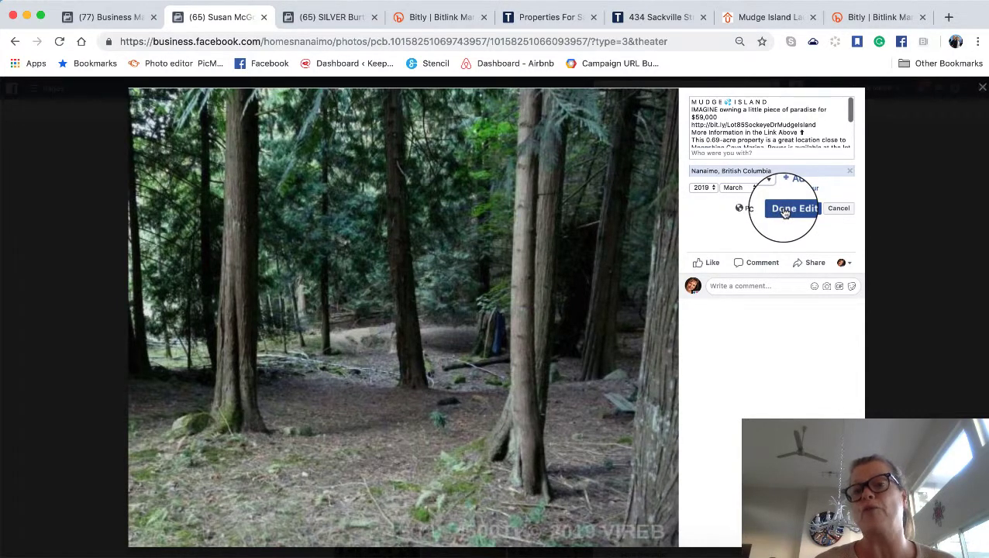
left_click(670, 280)
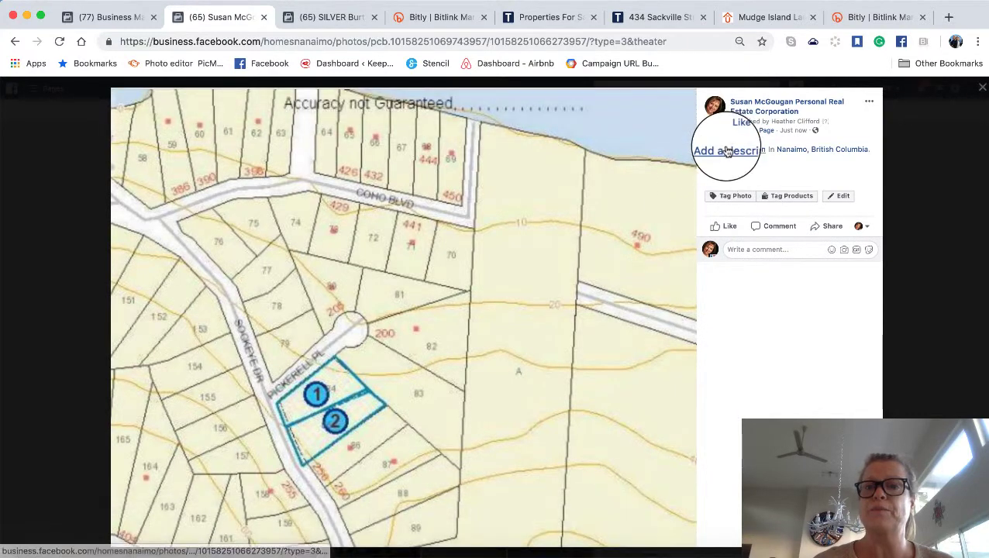
- Paste the Mudge Island listing text as the lot map photo's description and save it
left_click(722, 149)
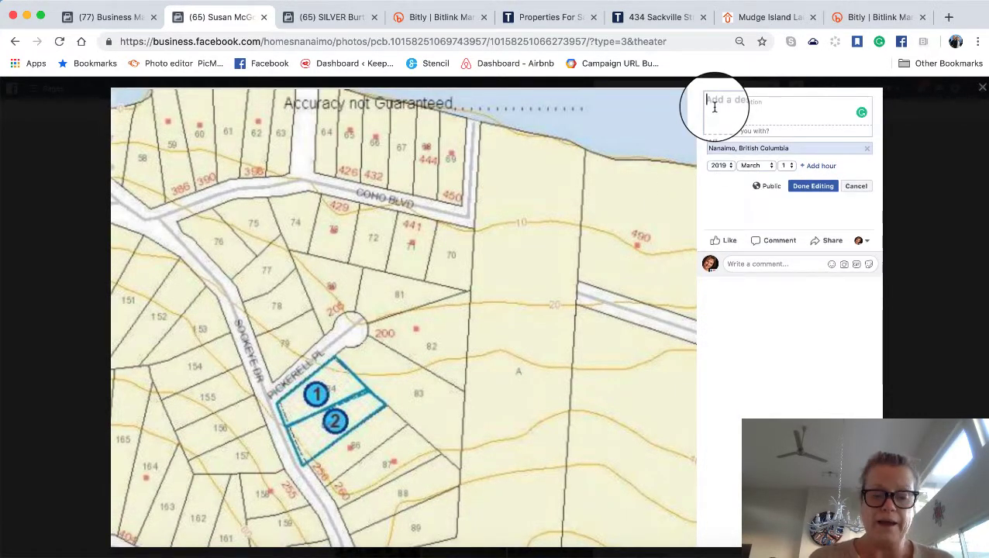
key("ctrl+v")
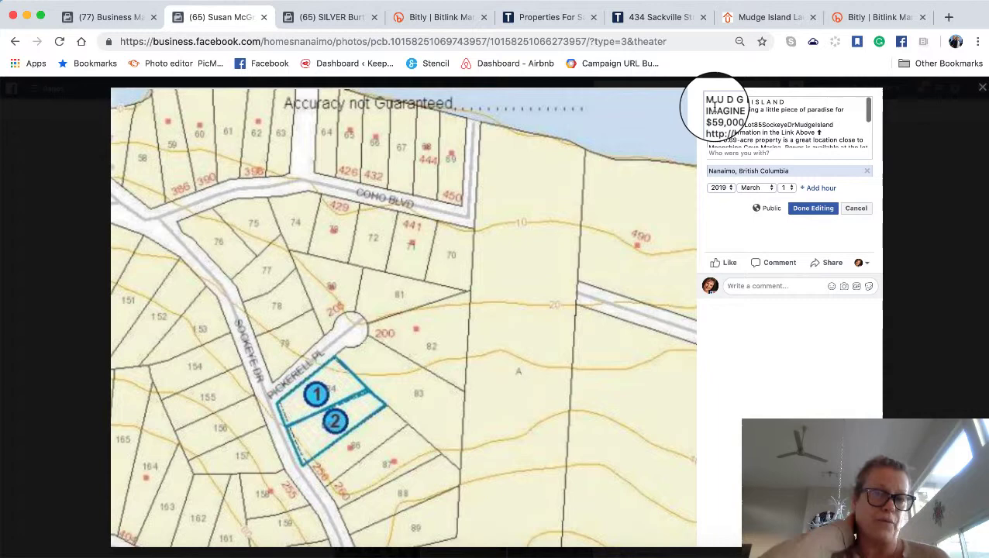
left_click(806, 211)
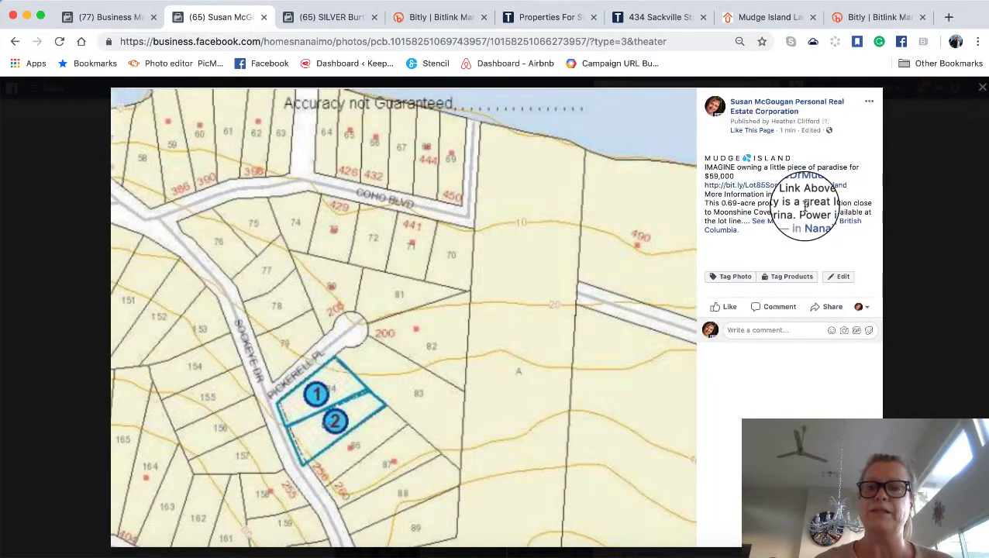
- Step through all the photos to confirm each carries the listing description
left_click(666, 256)
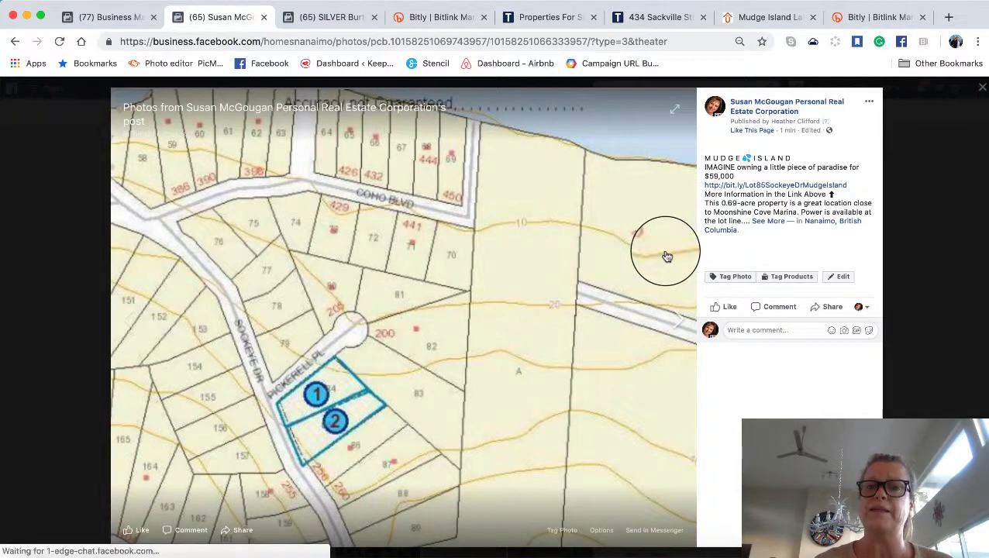
left_click(667, 257)
left_click(666, 256)
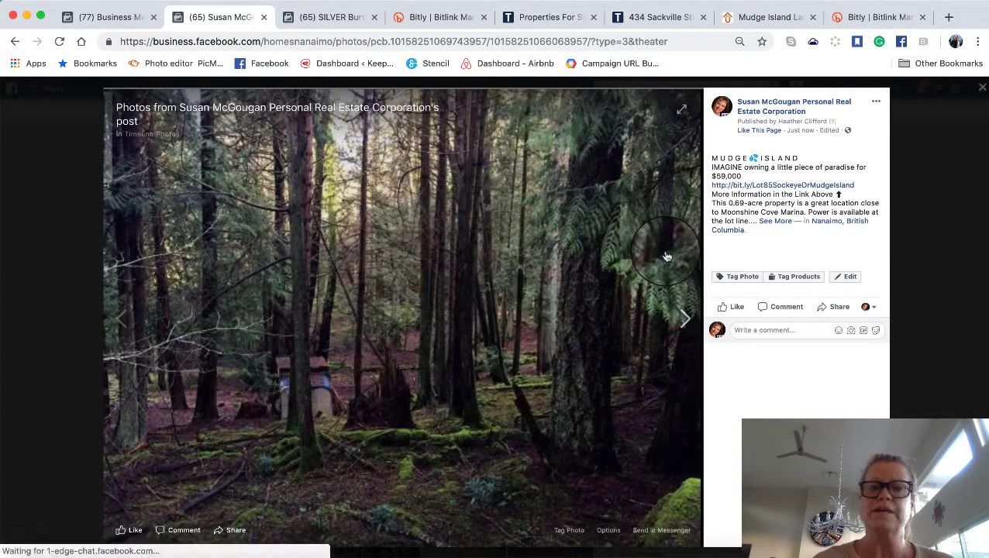
left_click(666, 257)
left_click(667, 256)
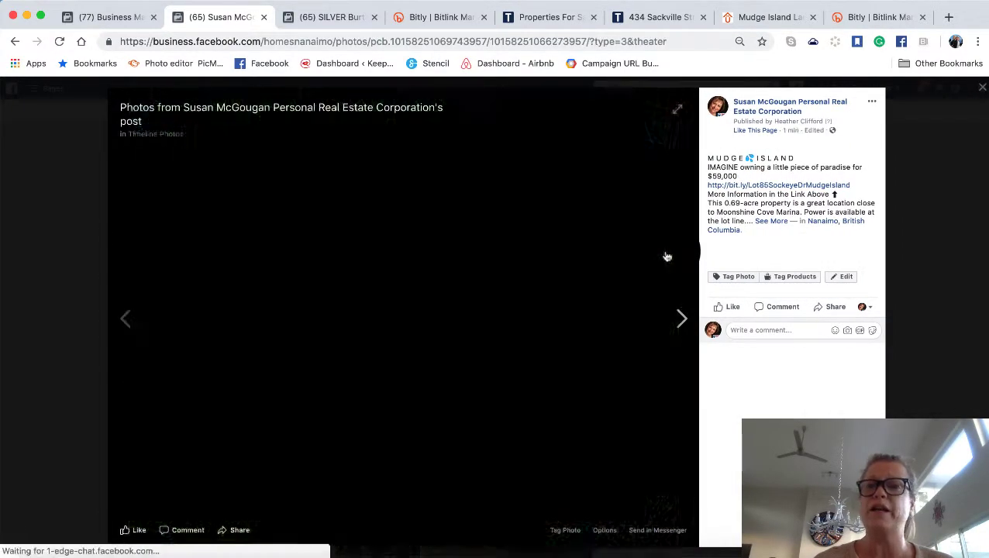
left_click(666, 256)
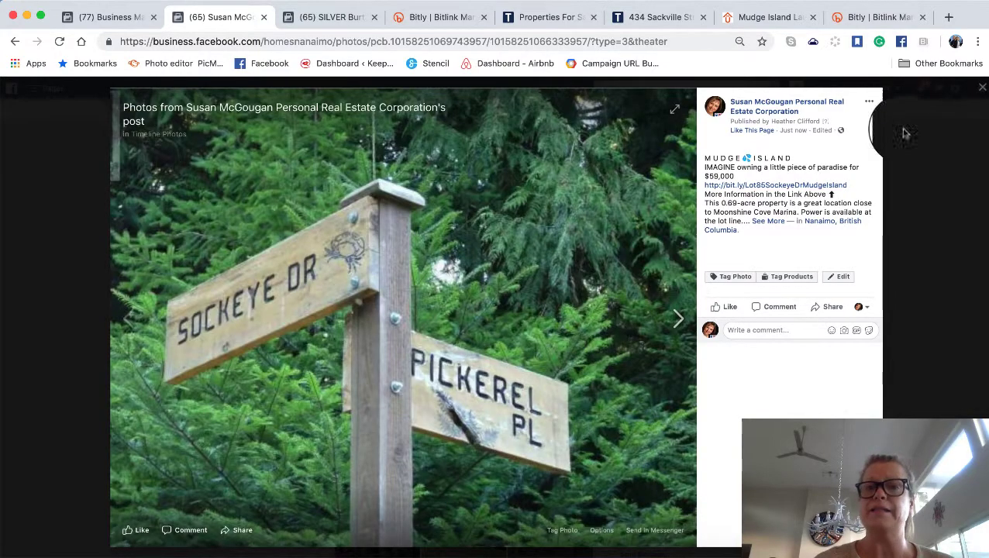
left_click(981, 87)
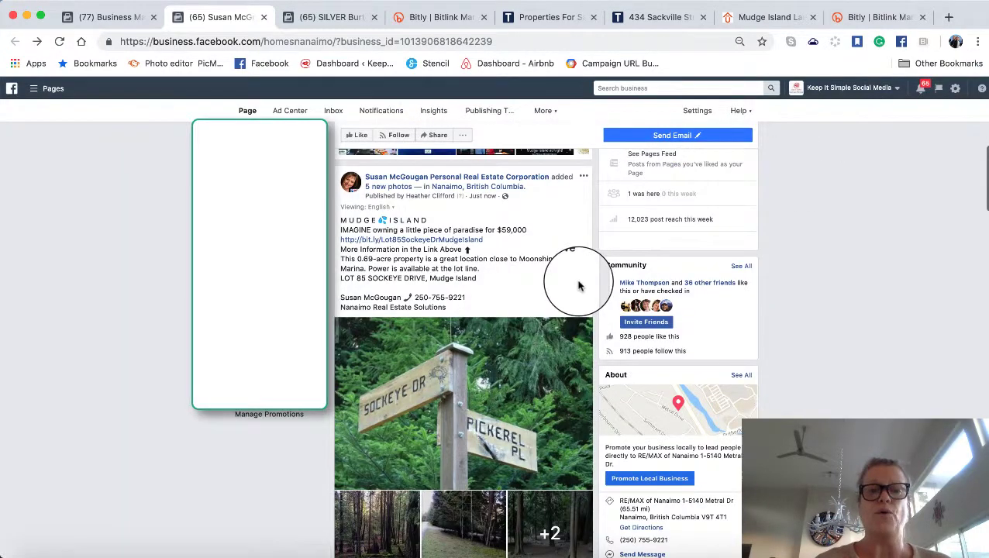
scroll(578, 282, "down", 3)
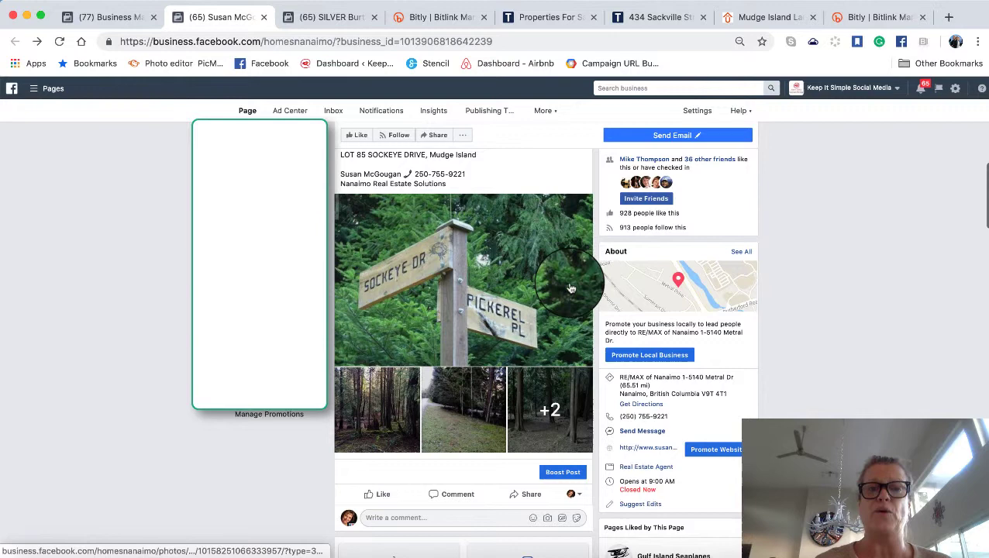
scroll(558, 295, "up", 3)
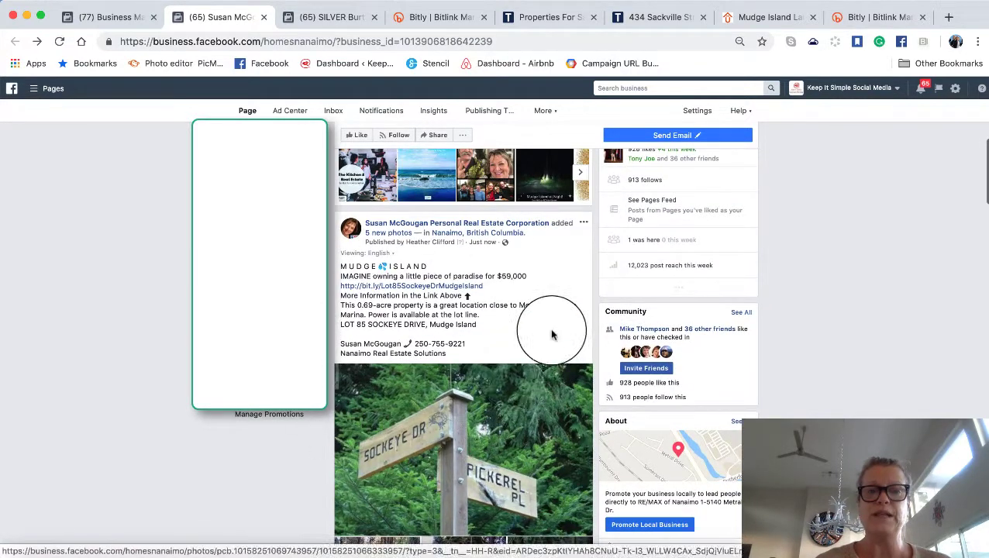
scroll(536, 331, "down", 3)
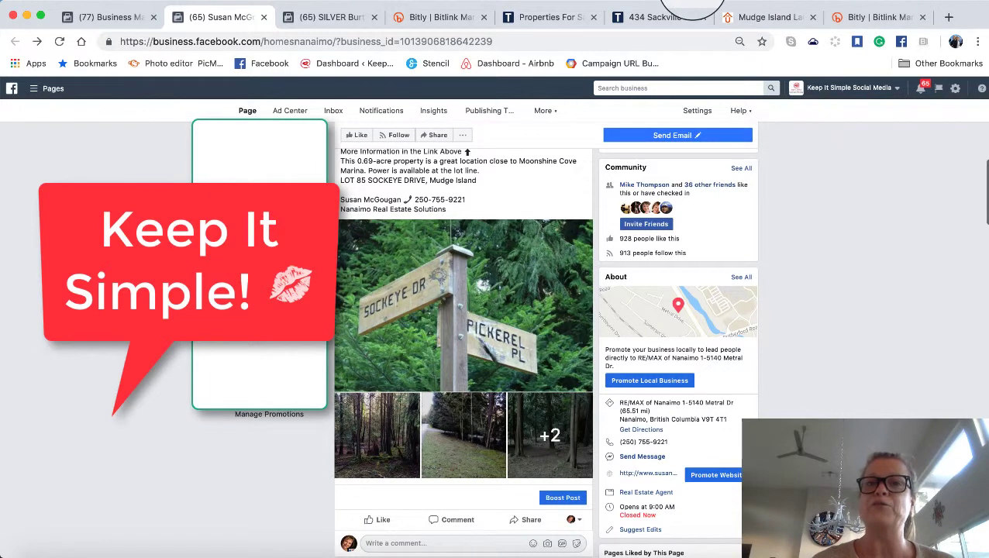
left_click(698, 2)
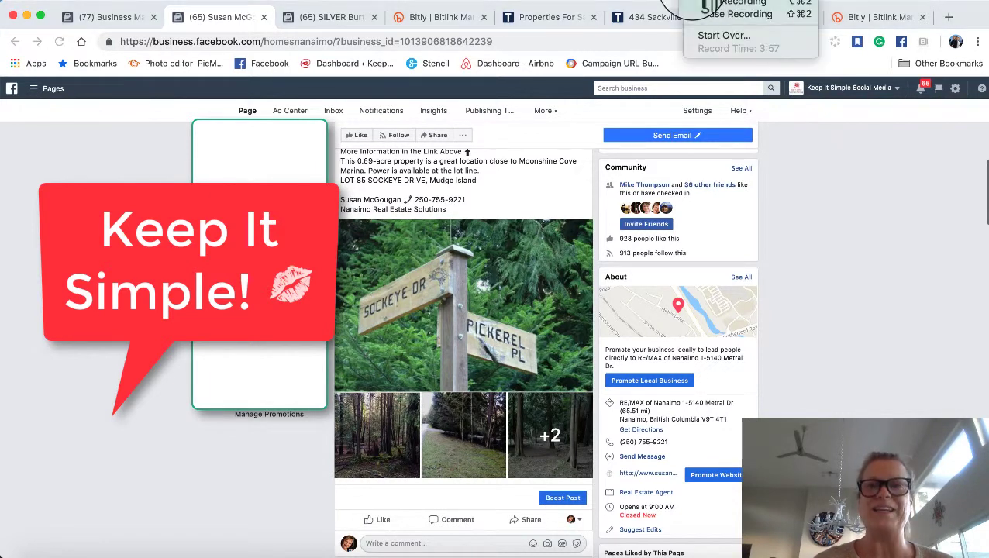